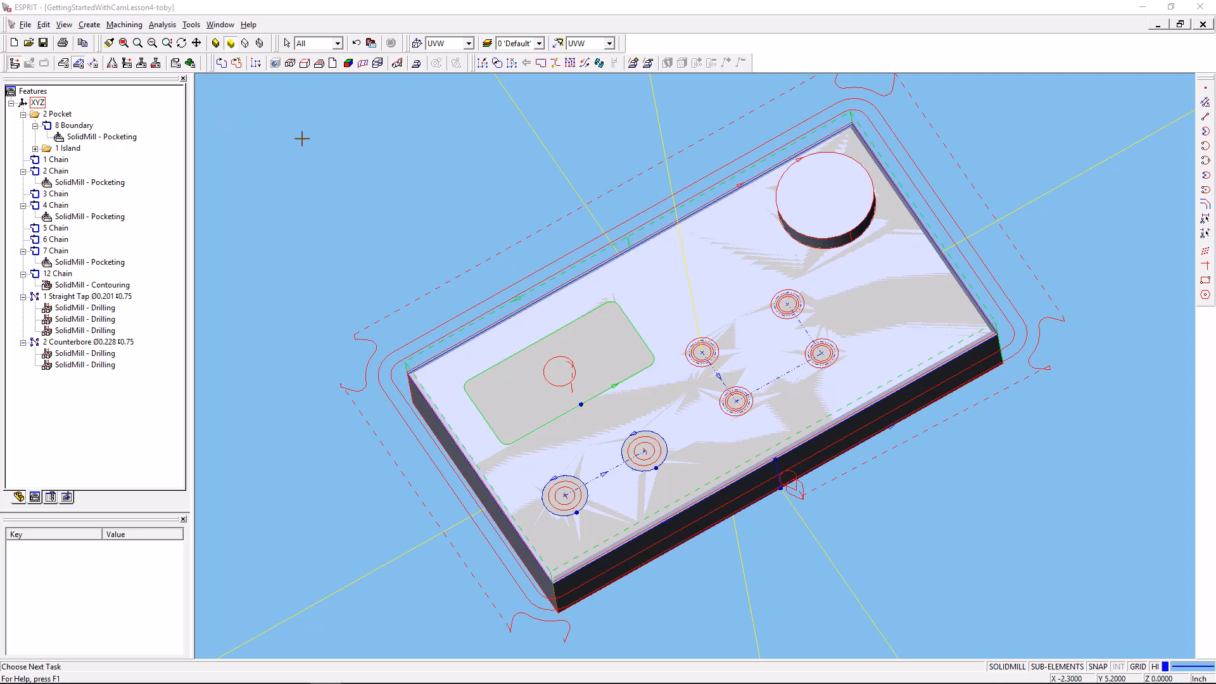
Create a Shadow part profile of the solid body with chains on the profile and a 0.001 tolerance.
click(79, 64)
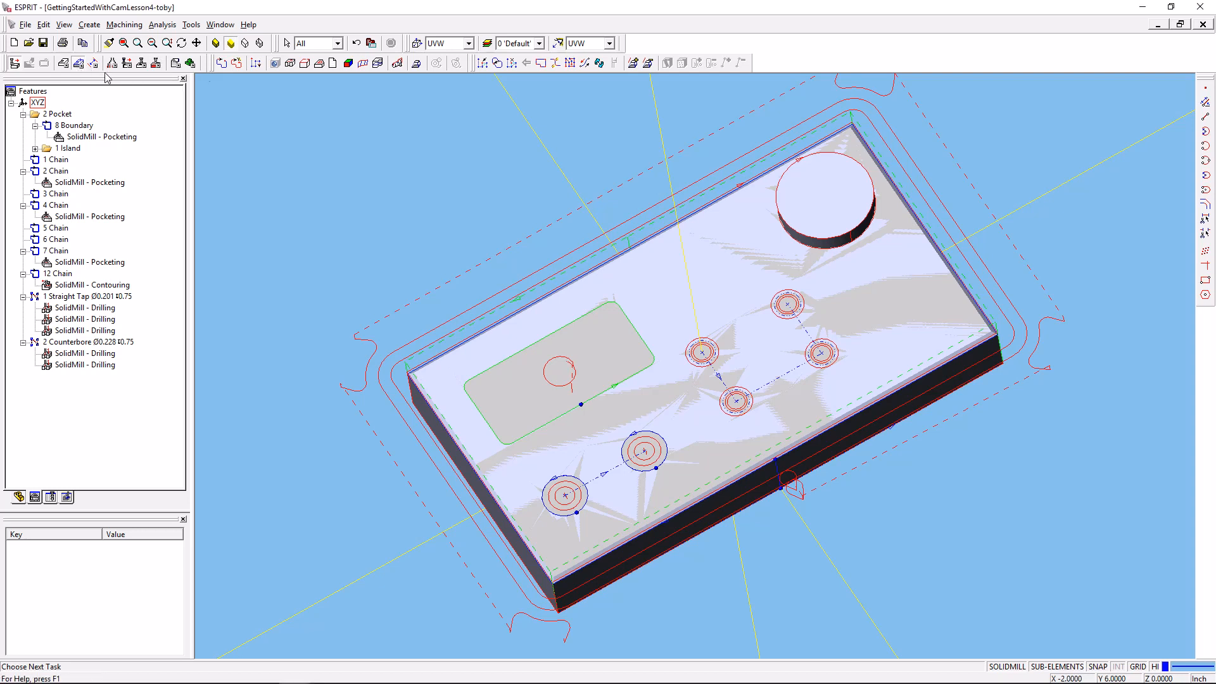
click(378, 64)
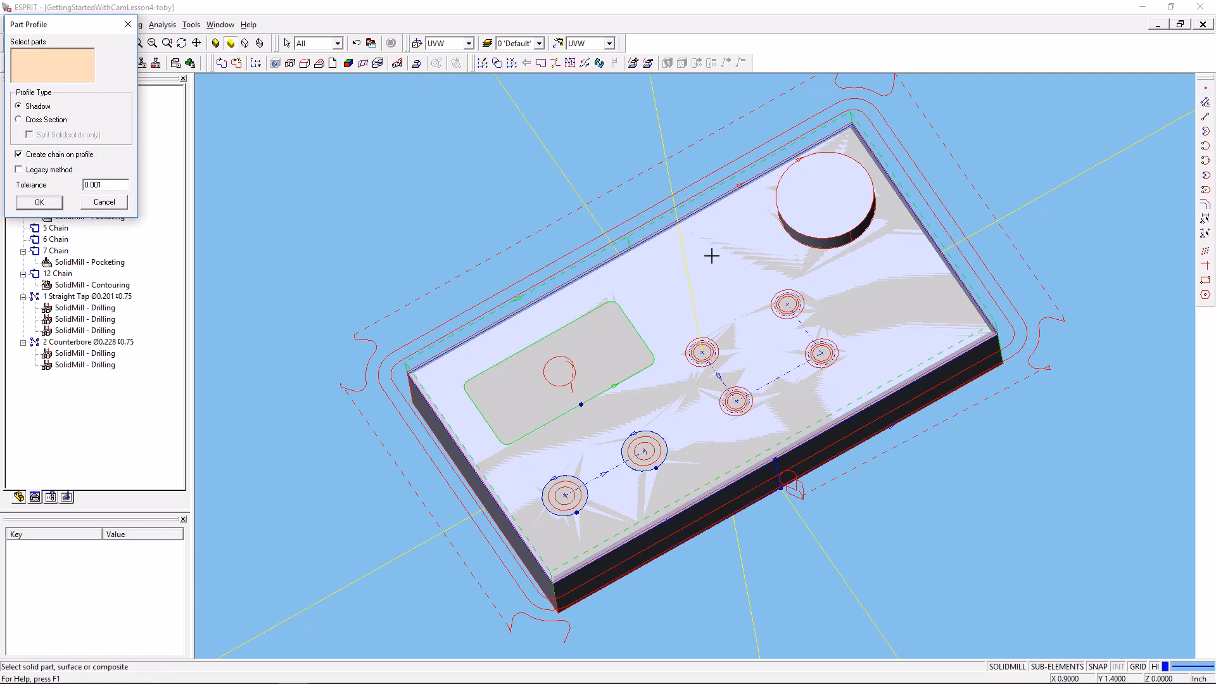
click(666, 275)
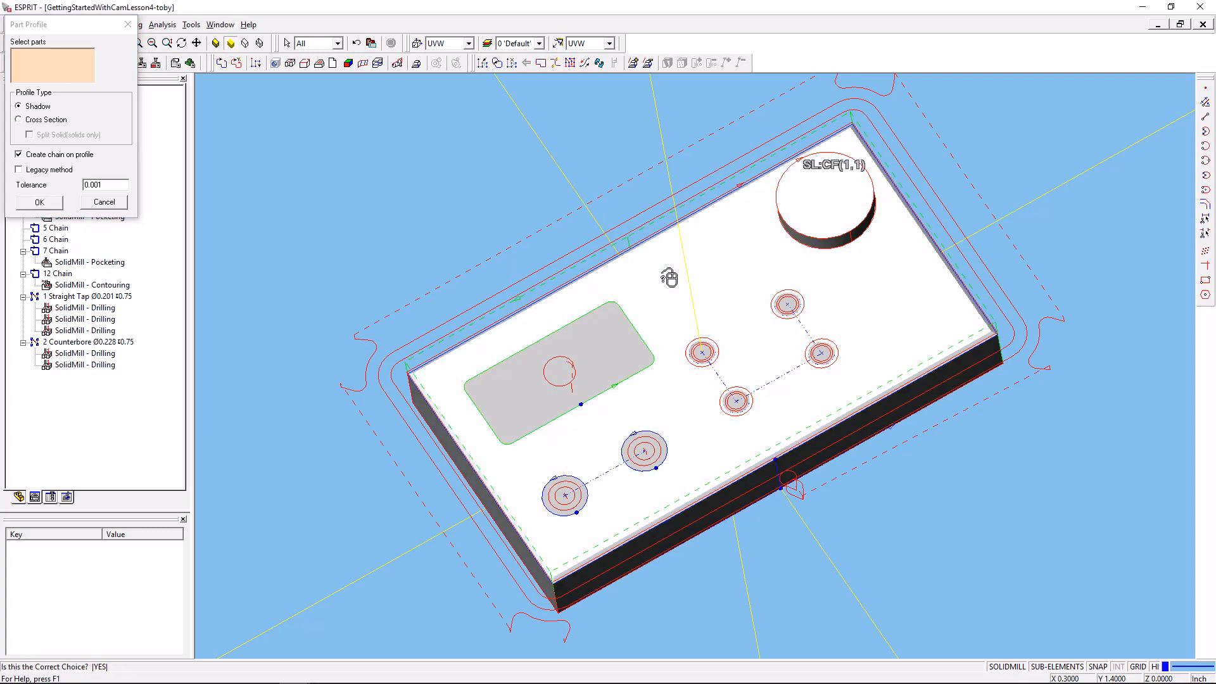
click(669, 278)
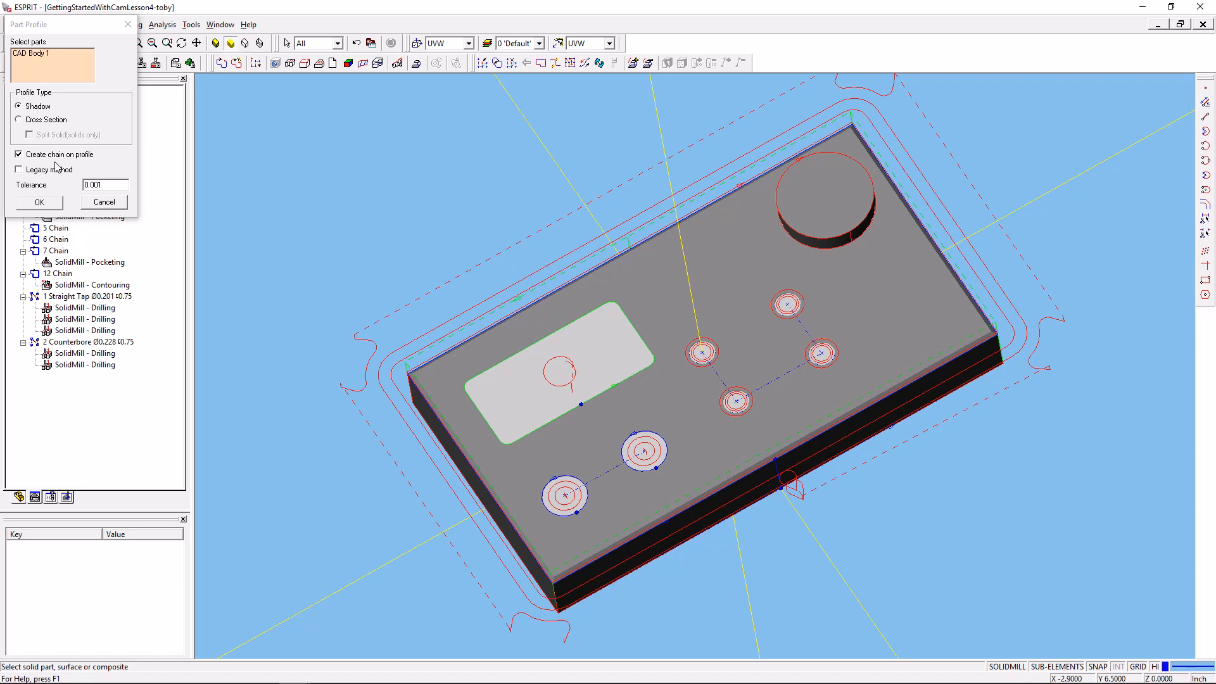
click(39, 203)
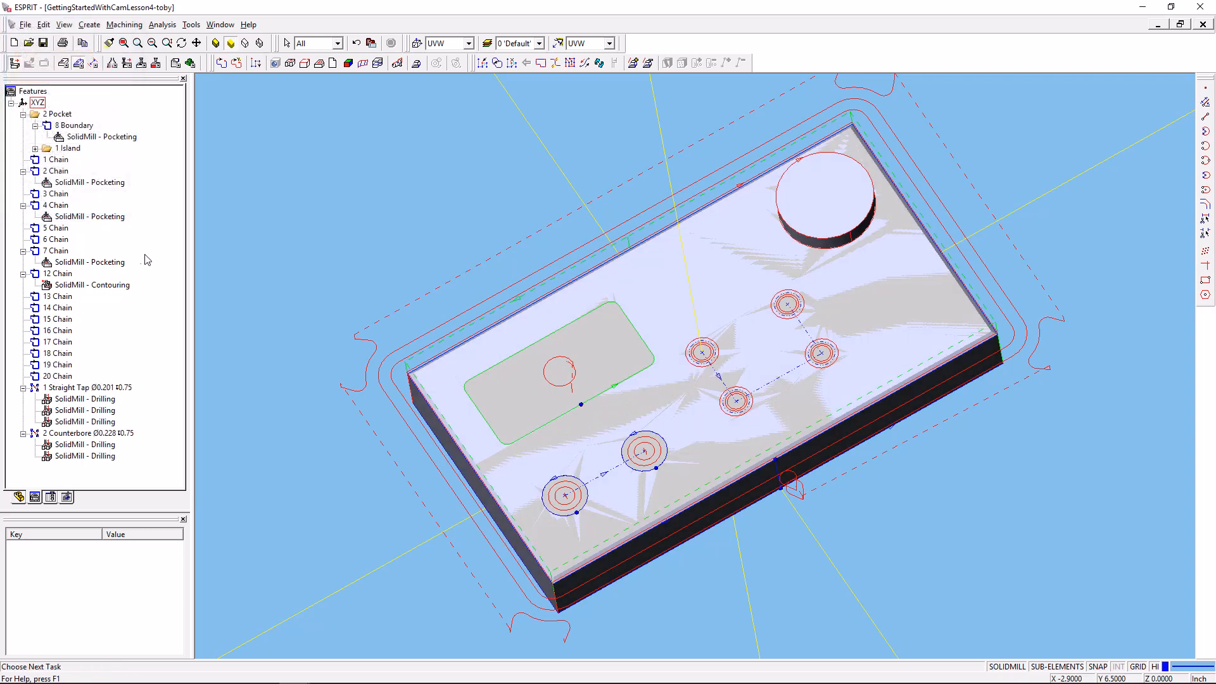
Examine the new chains, including 13, 14, 15 and 20, to find the one following the part's outer bottom edge.
click(58, 297)
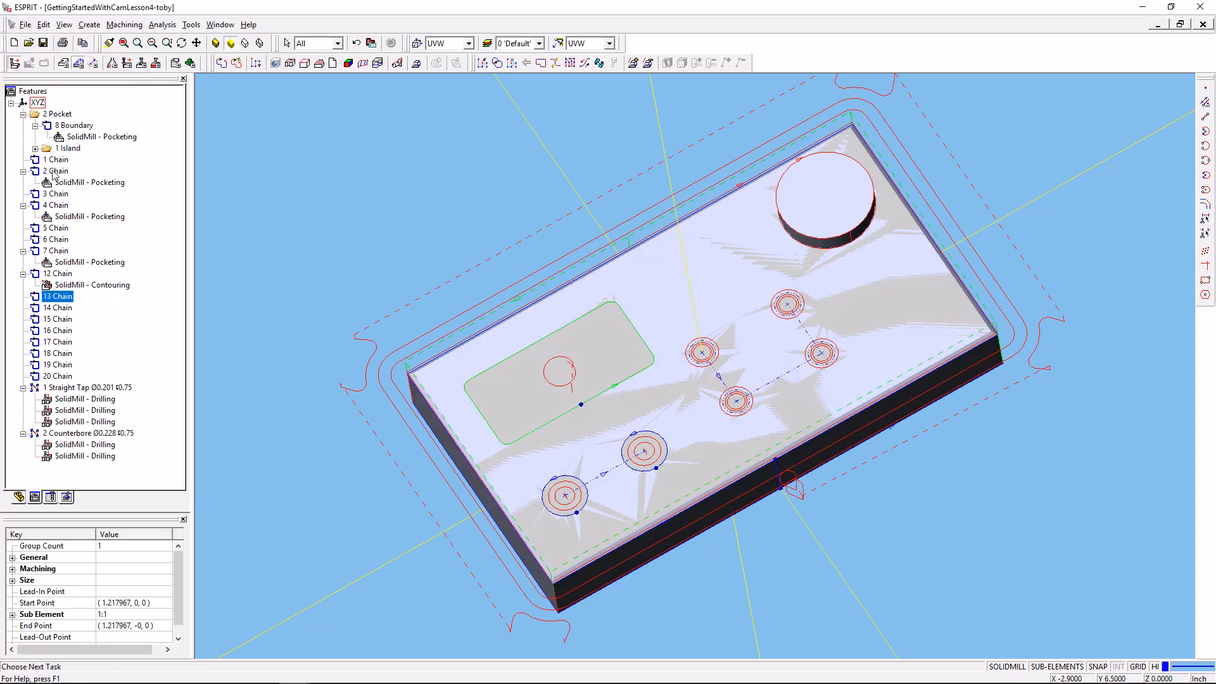
click(61, 376)
click(71, 299)
middle_drag(347, 286, 334, 188)
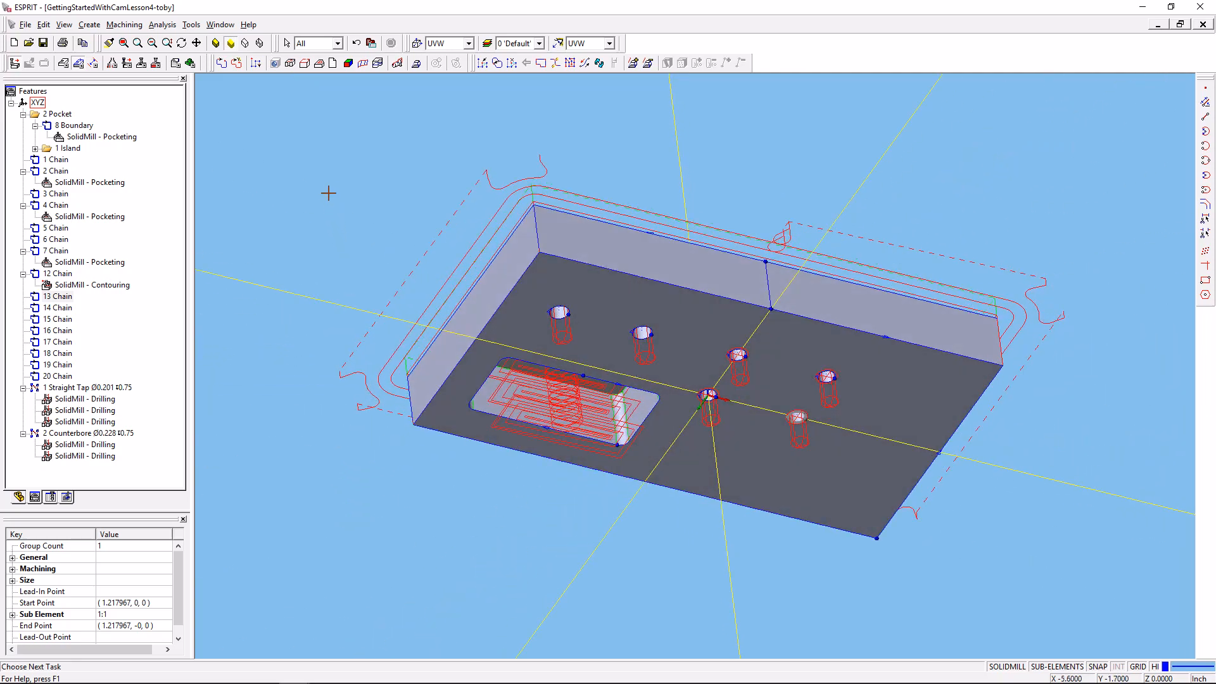
middle_drag(393, 256, 402, 101)
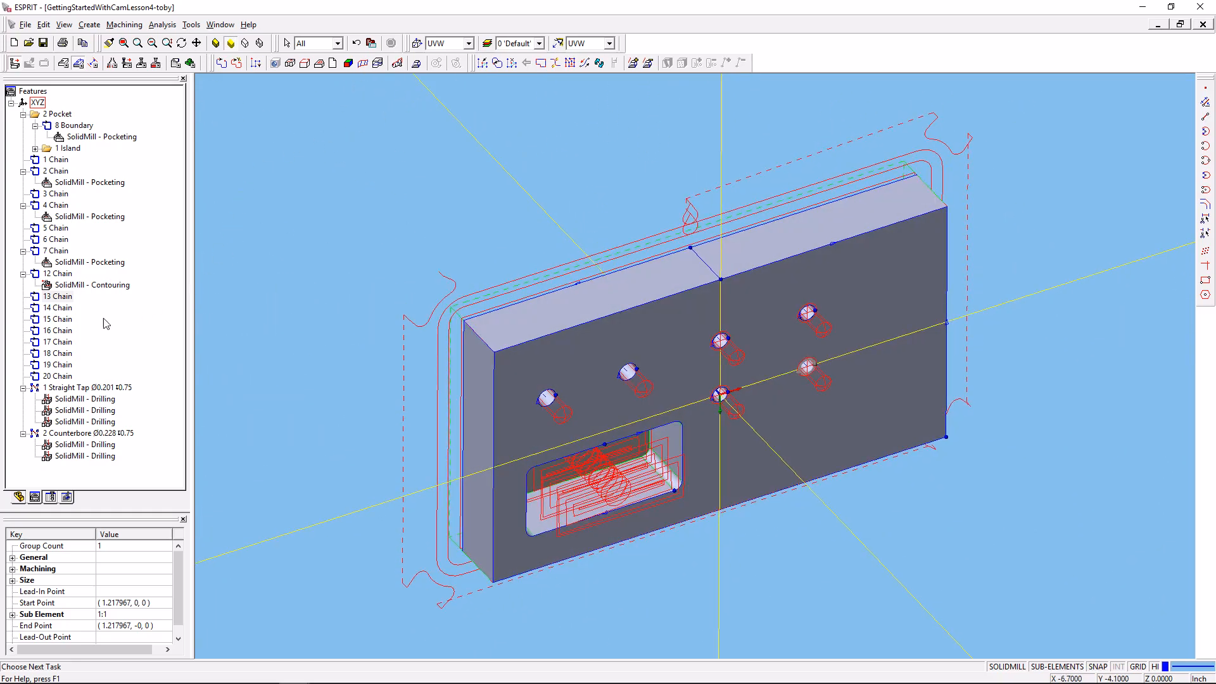
click(61, 298)
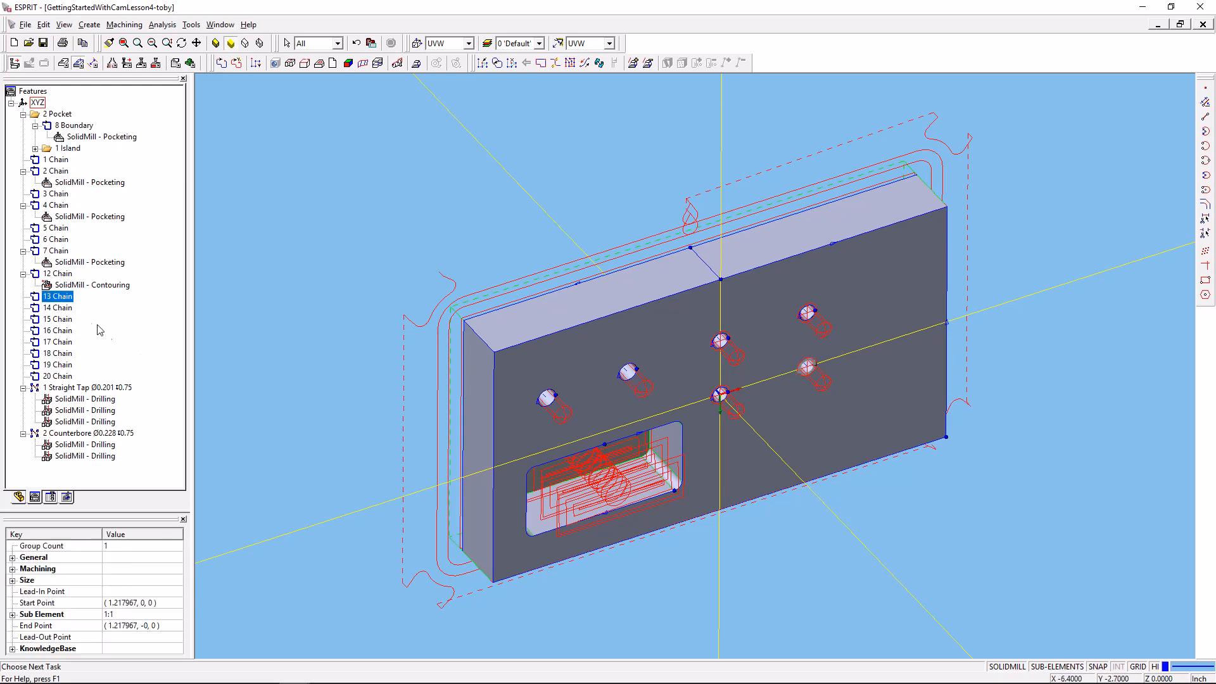
click(46, 308)
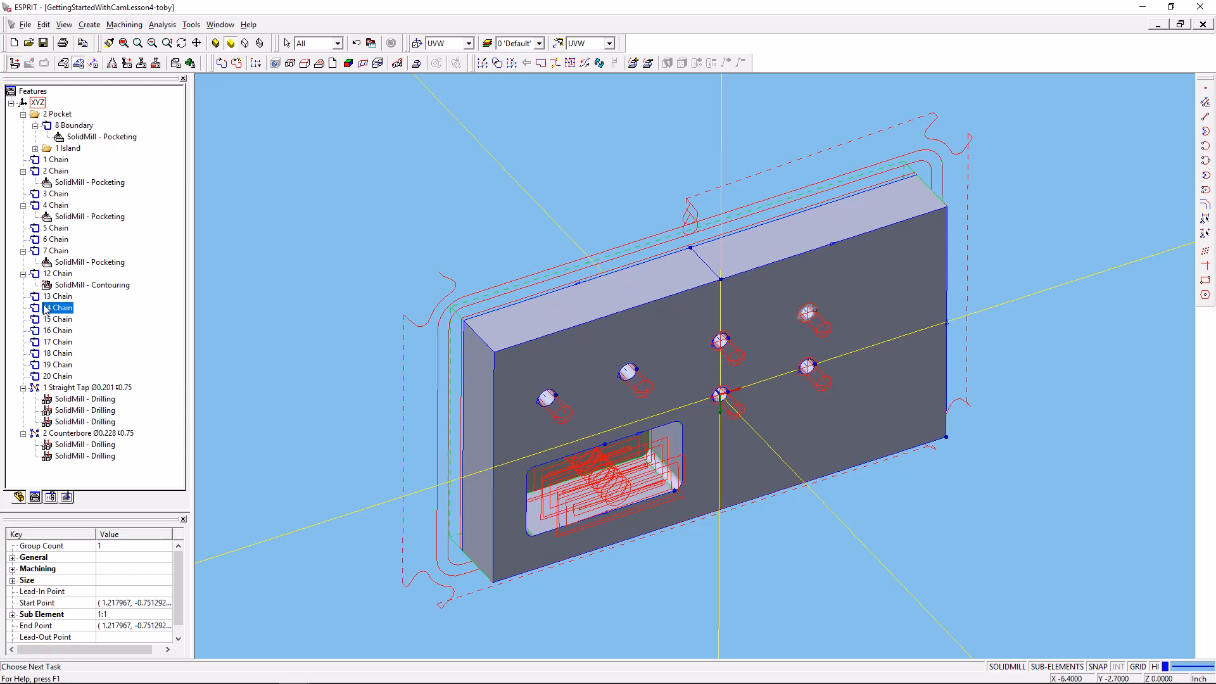
click(47, 320)
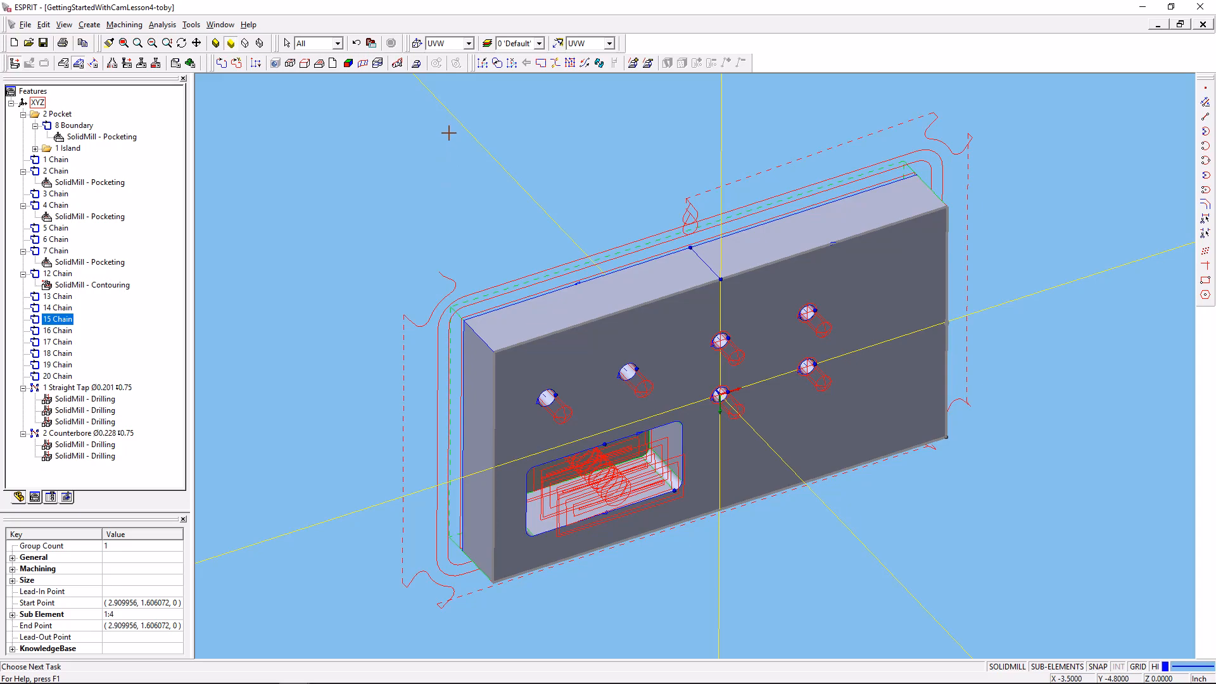
Start a SolidMill Contouring operation on 15 Chain with the 3/8 EM tool.
middle_drag(447, 130, 620, 149)
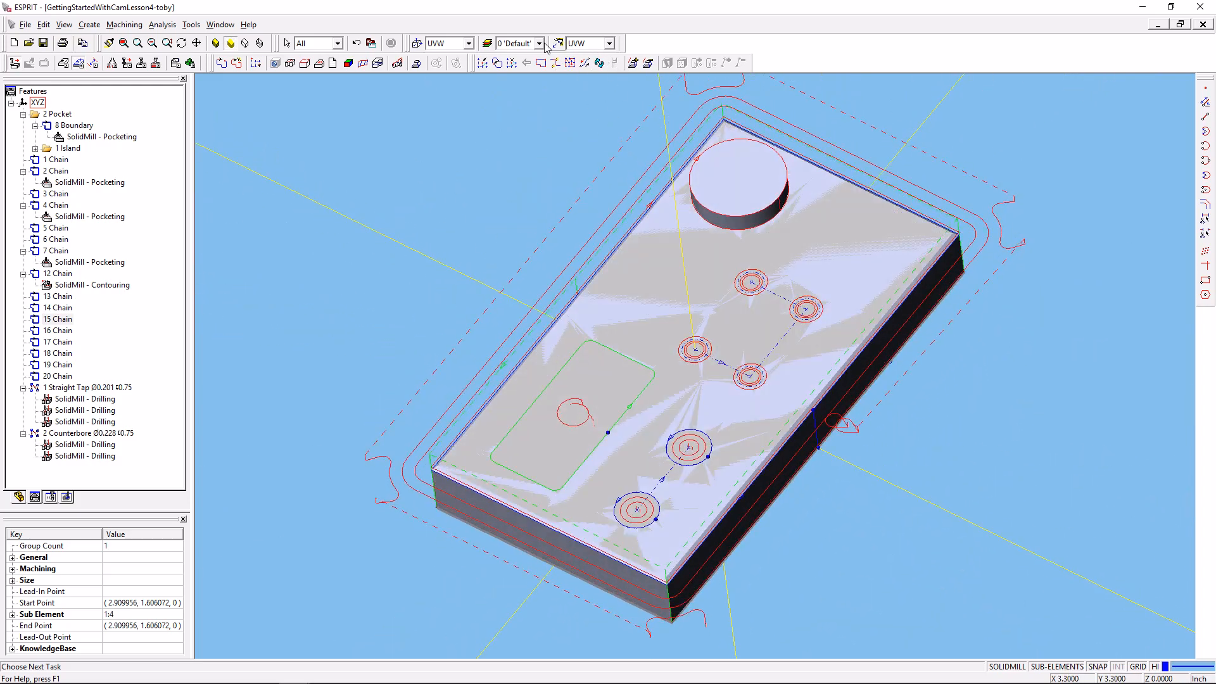
click(578, 44)
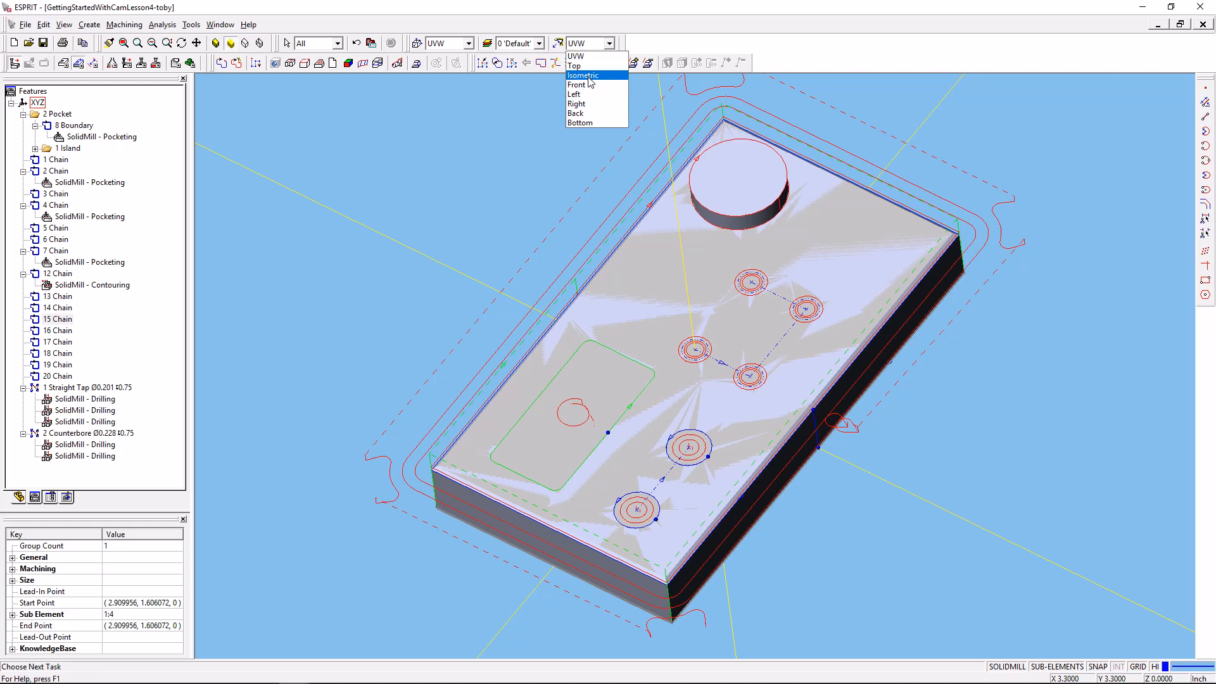
click(583, 75)
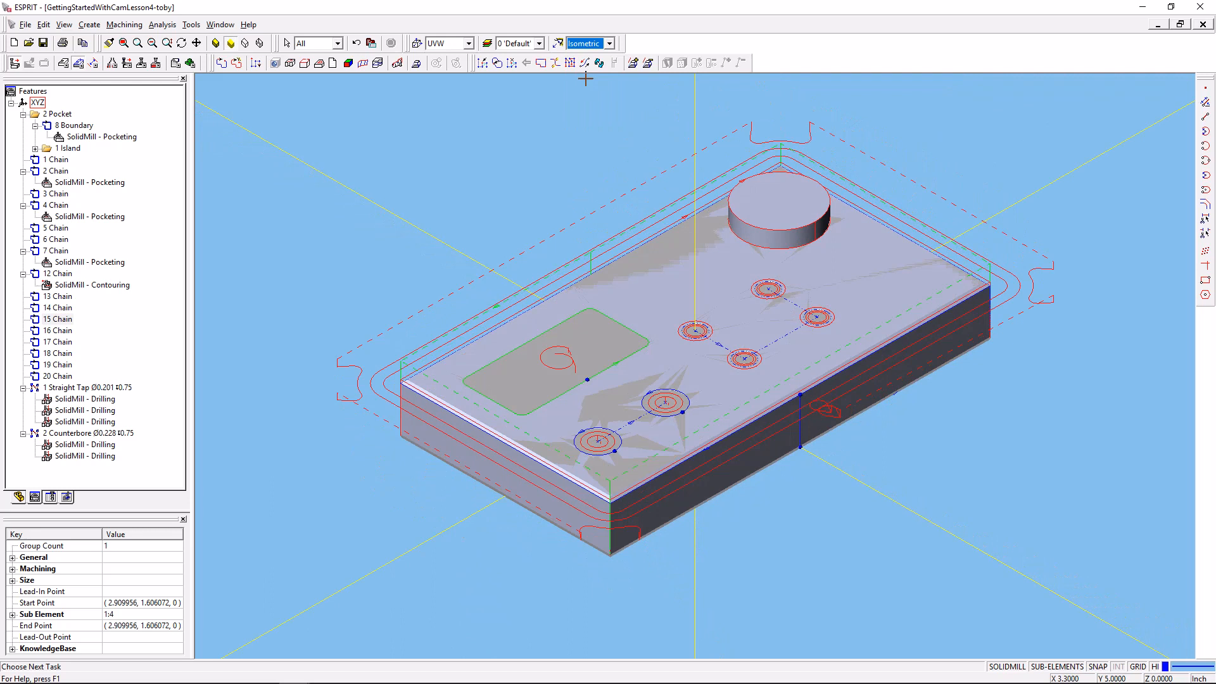
click(62, 321)
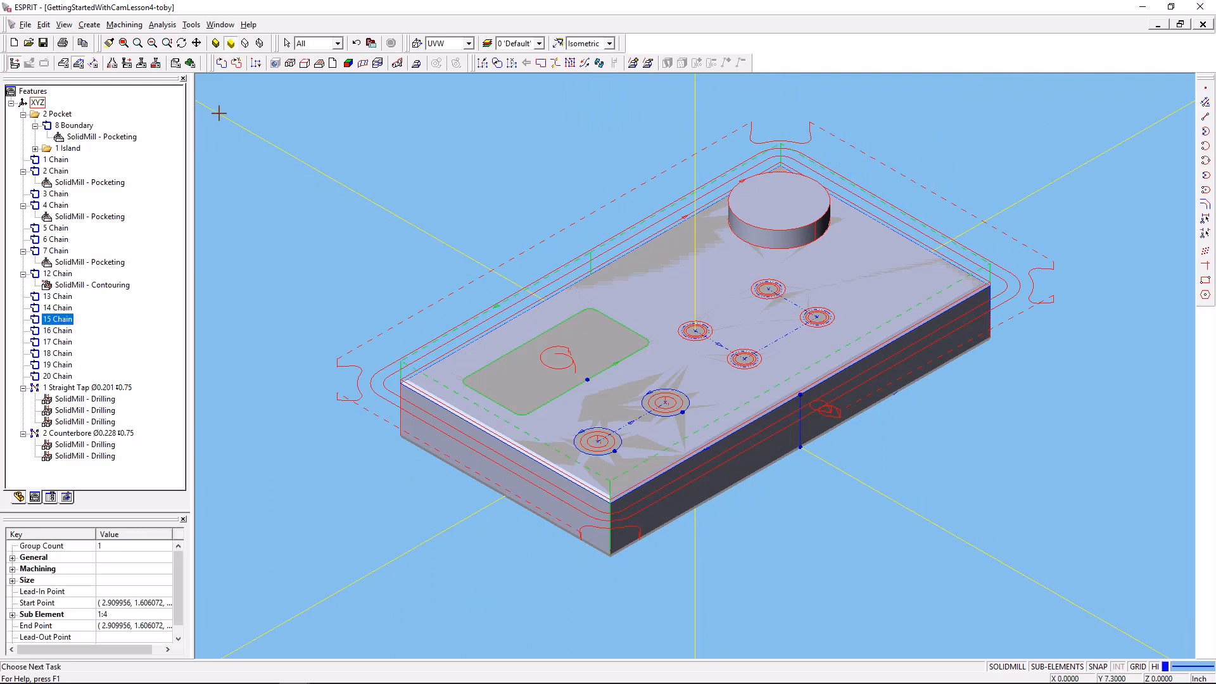
click(127, 65)
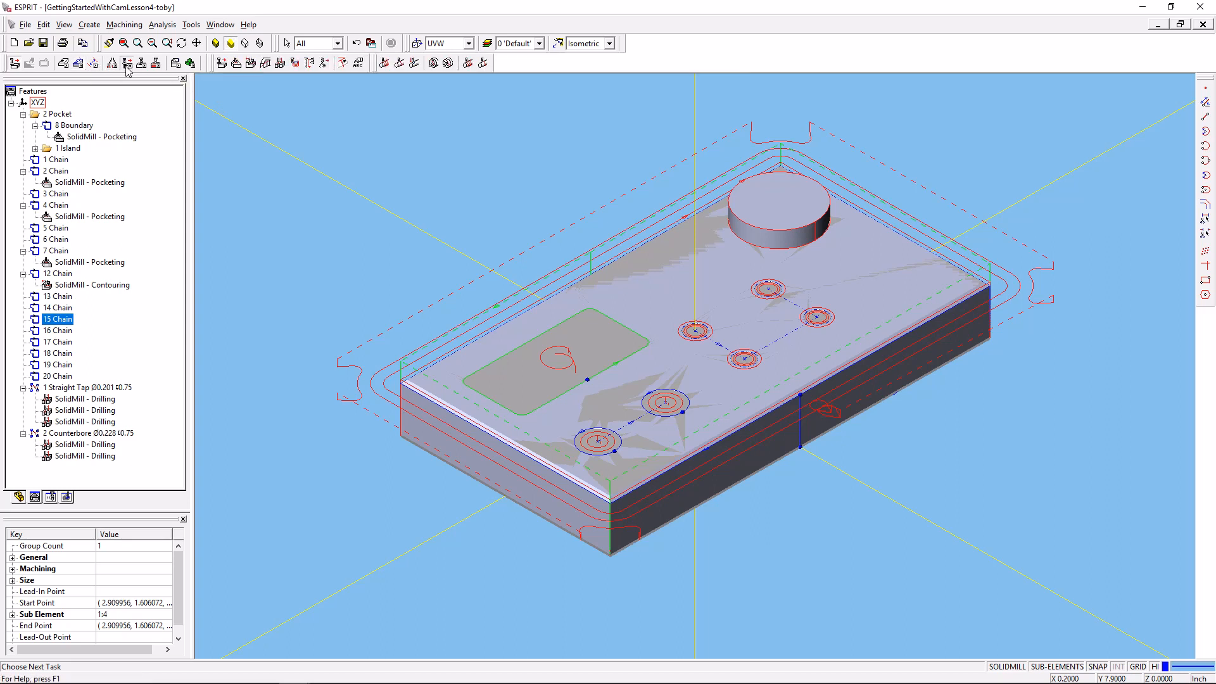
click(253, 67)
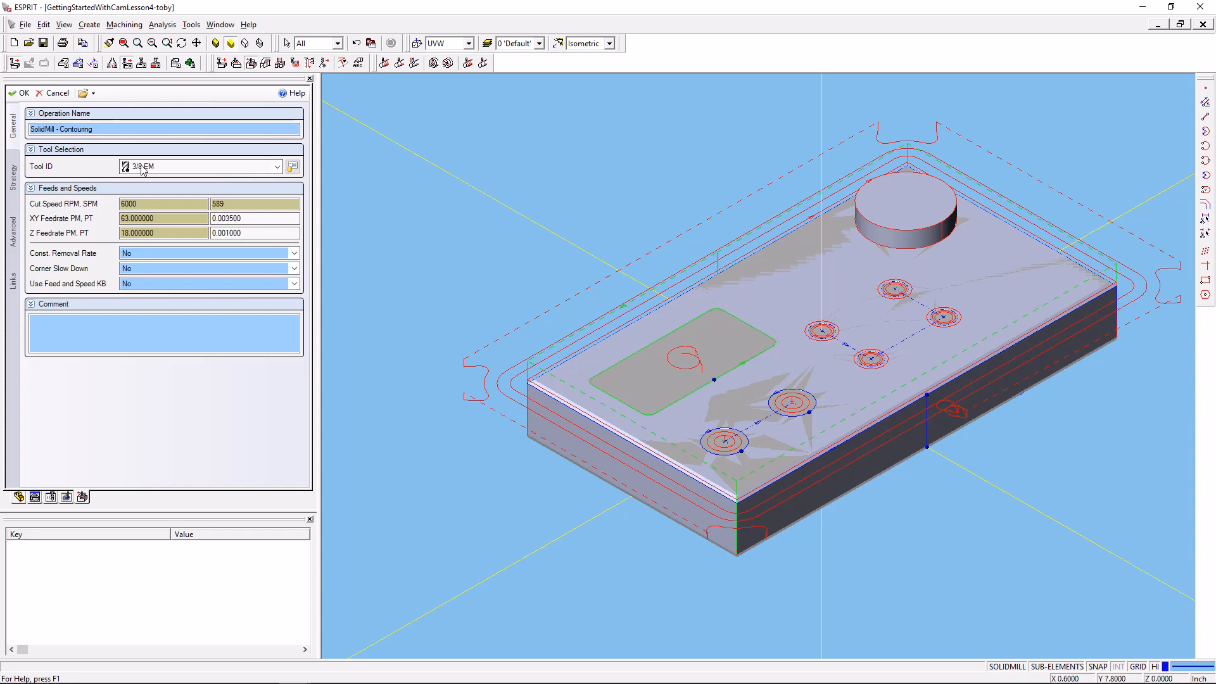
click(177, 167)
click(159, 206)
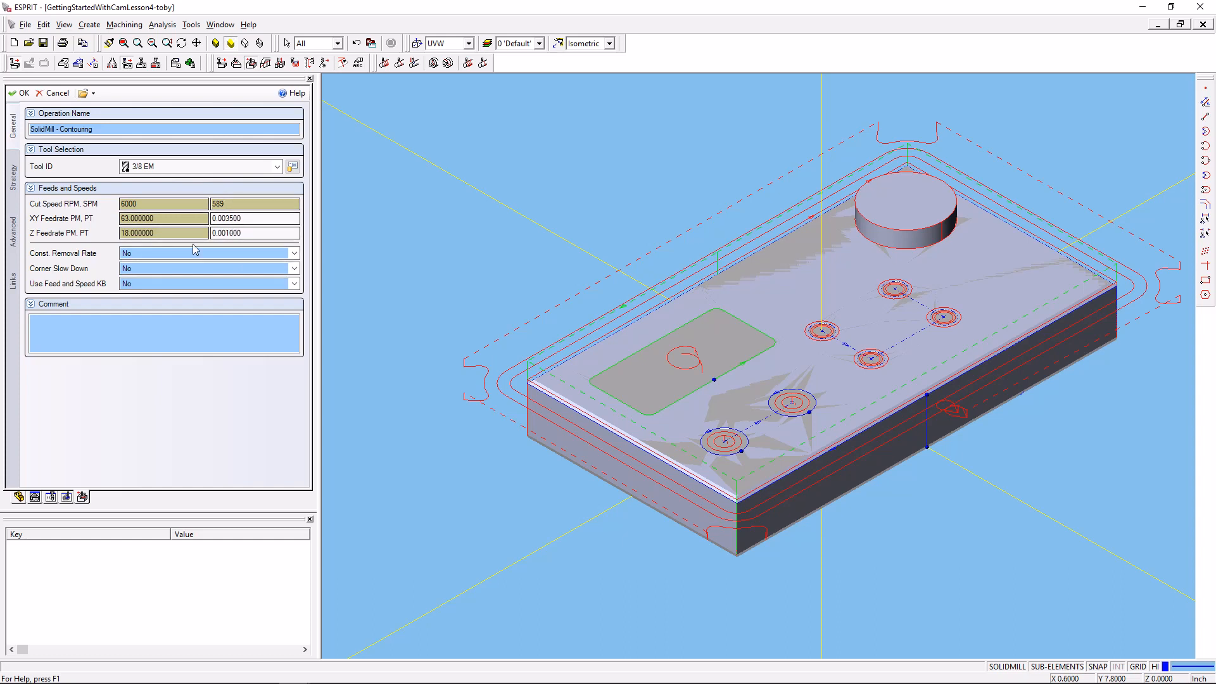
Use 5 rough passes and Trim stock automation in the contouring strategy.
click(14, 183)
click(128, 130)
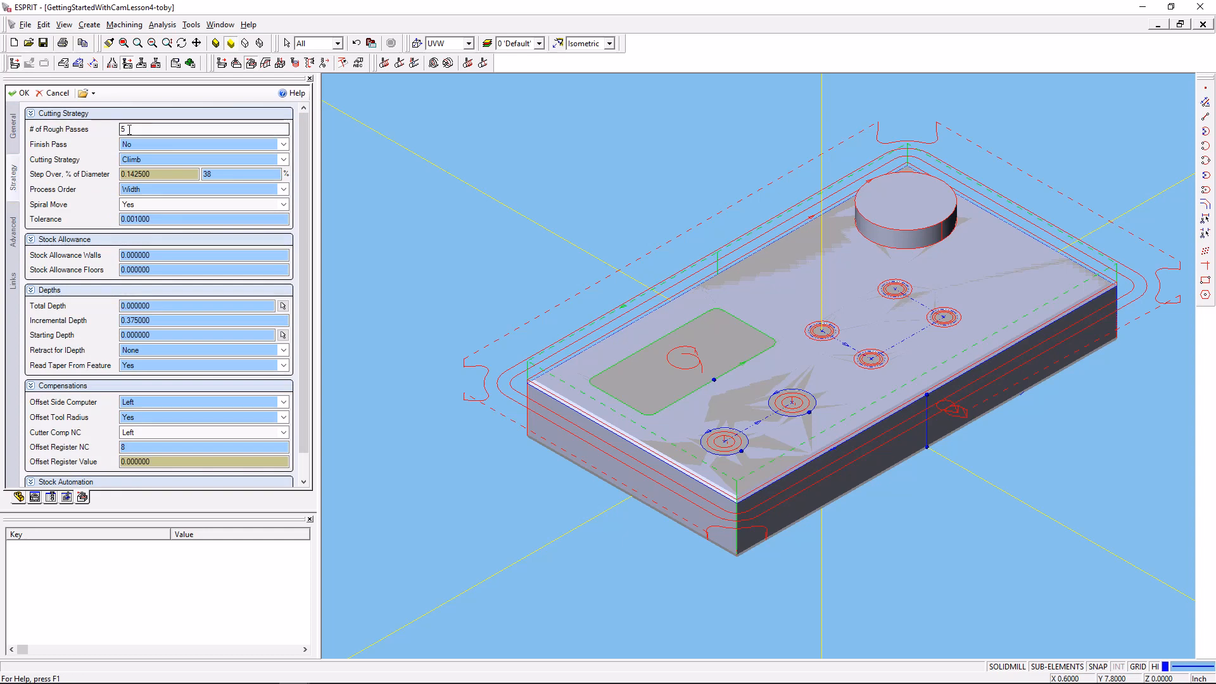
drag(128, 130, 112, 132)
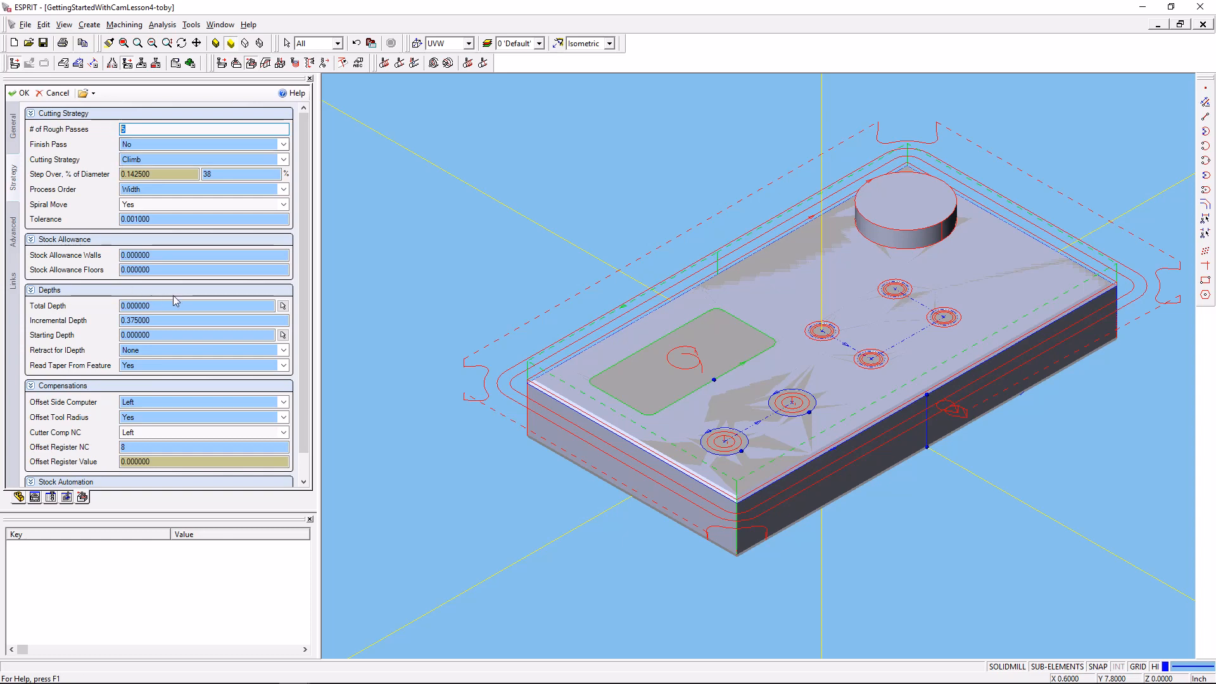
scroll(177, 304, down, 1)
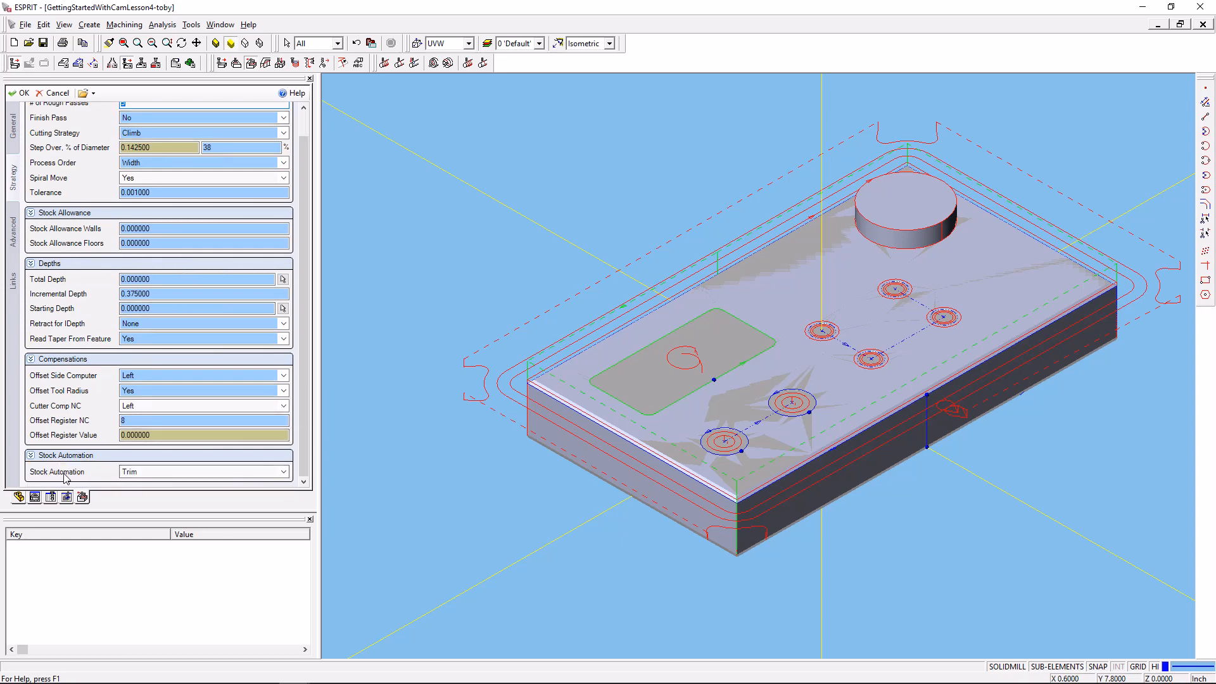
click(141, 474)
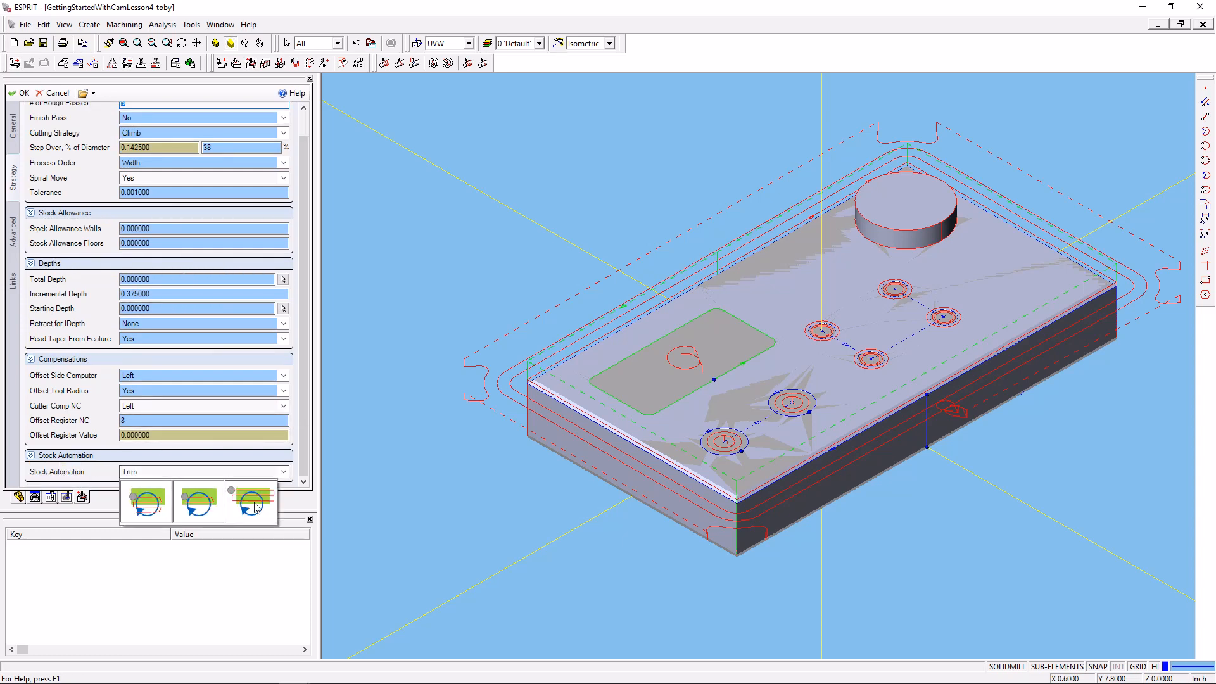
click(216, 510)
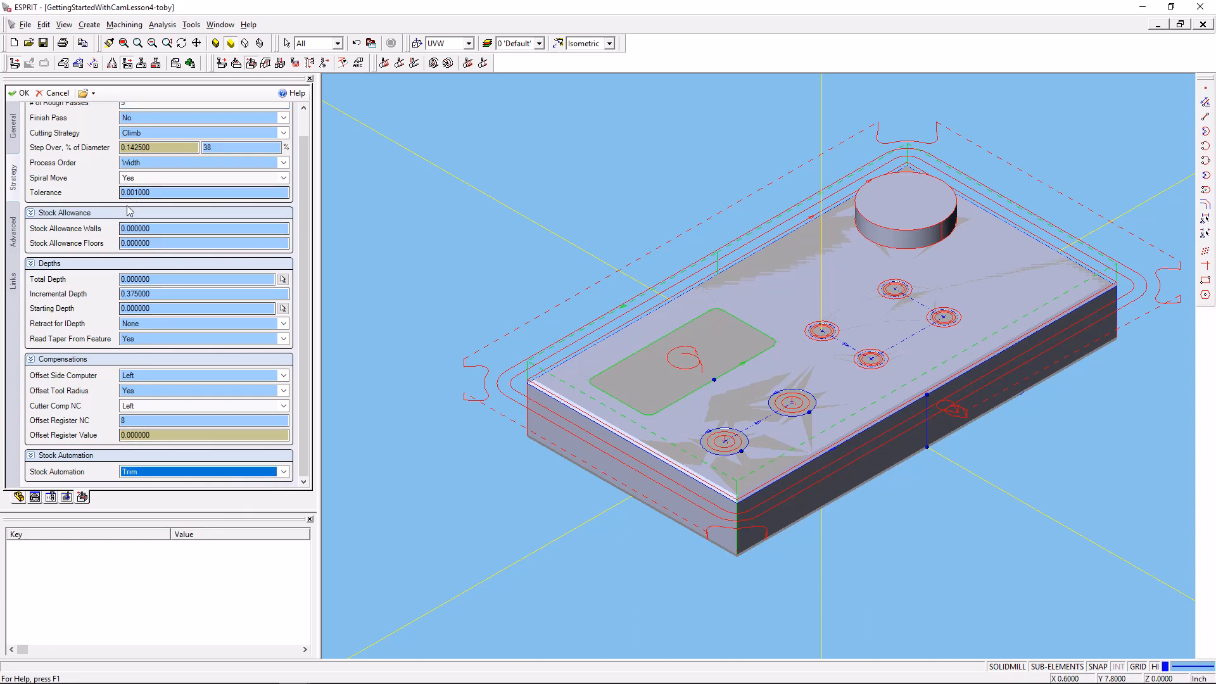
scroll(114, 159, up, 1)
click(111, 128)
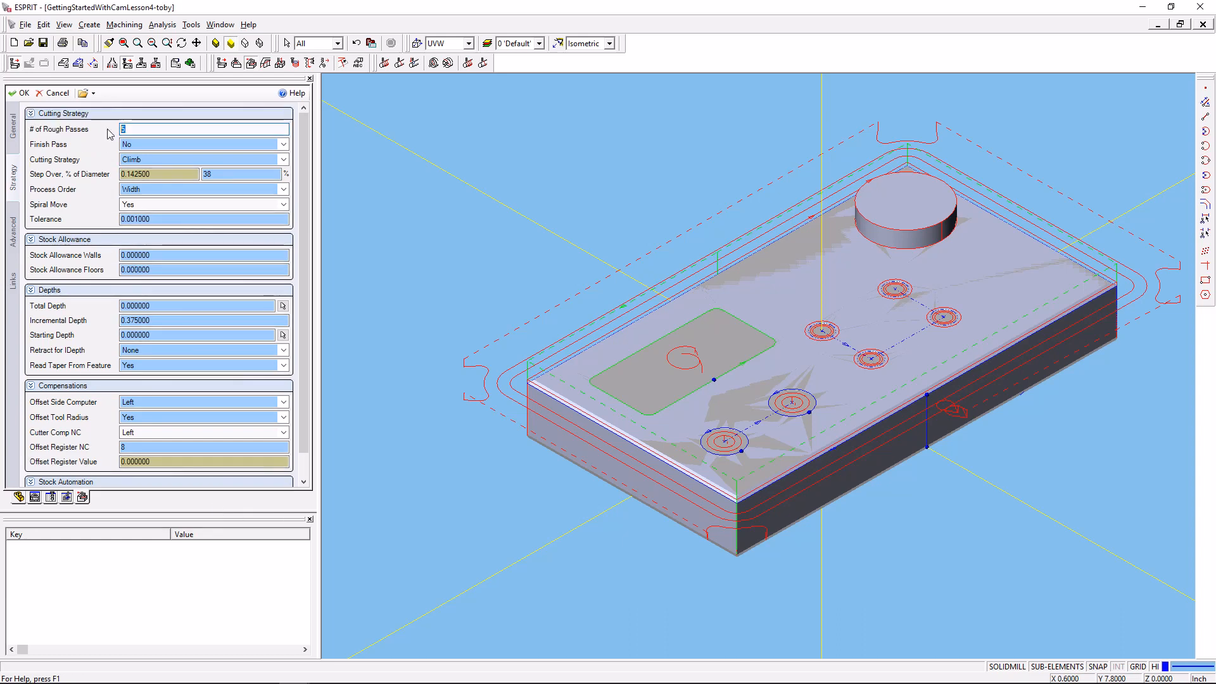
click(163, 170)
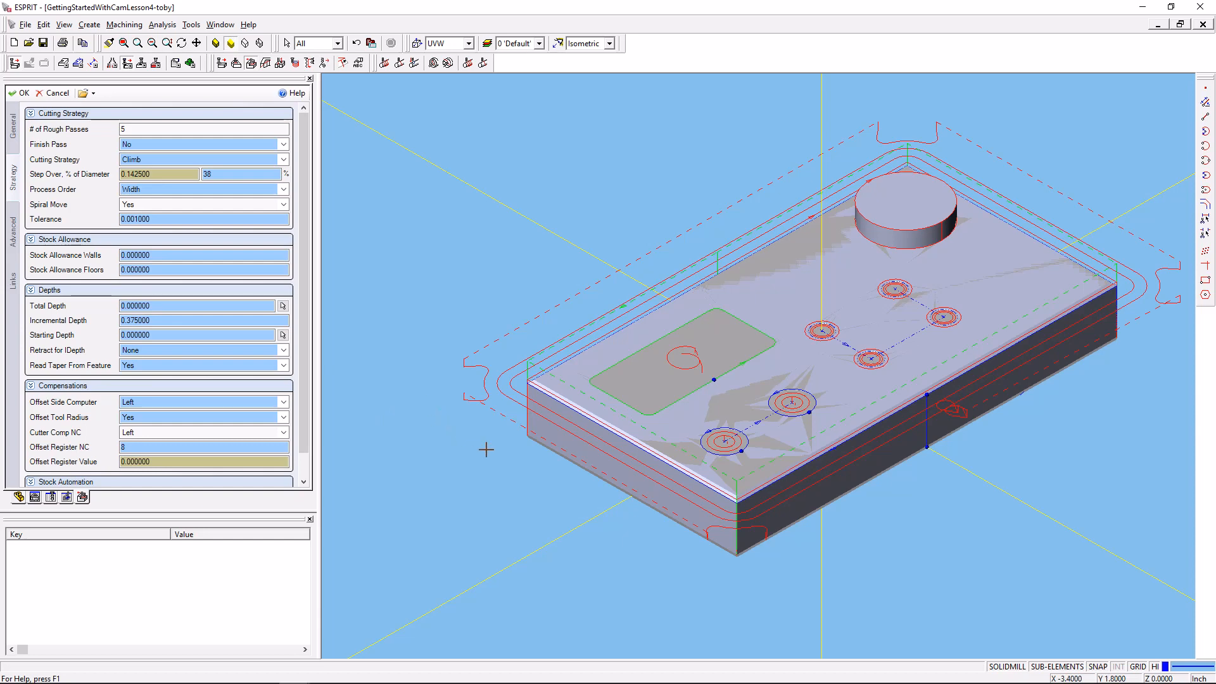
Check the total depth against the part's bottom corner and set Cutter Comp NC to Off for the contouring operation.
middle_drag(485, 446, 512, 420)
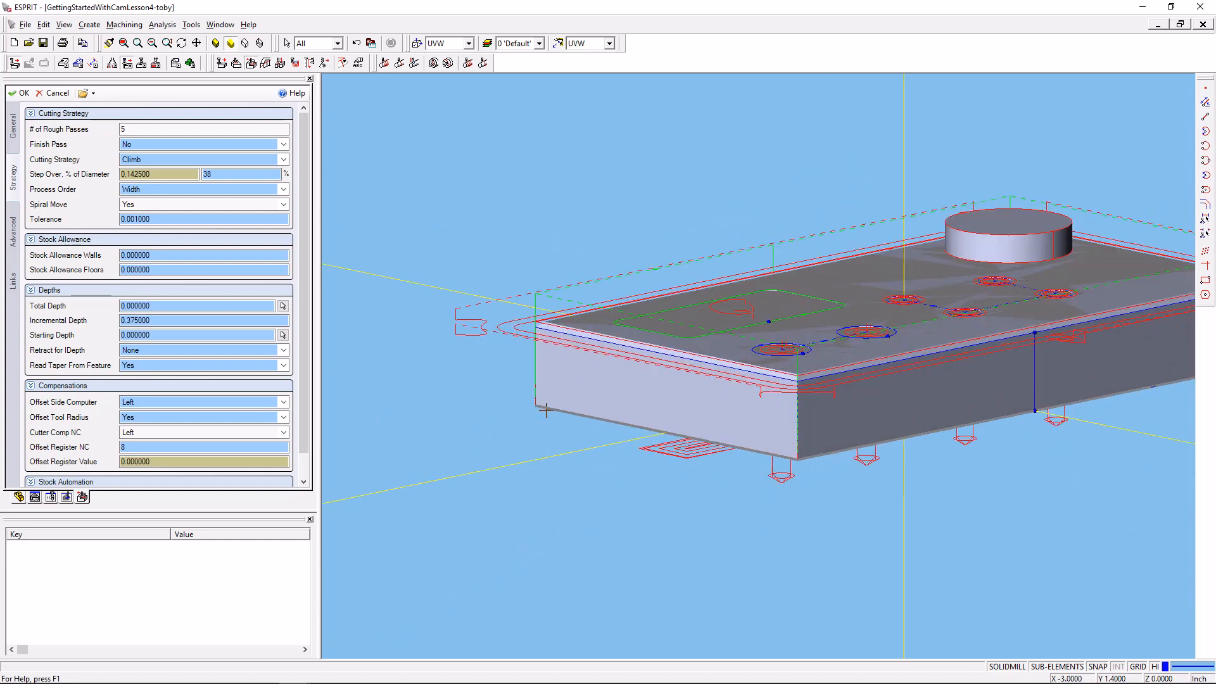
scroll(543, 410, up, 6)
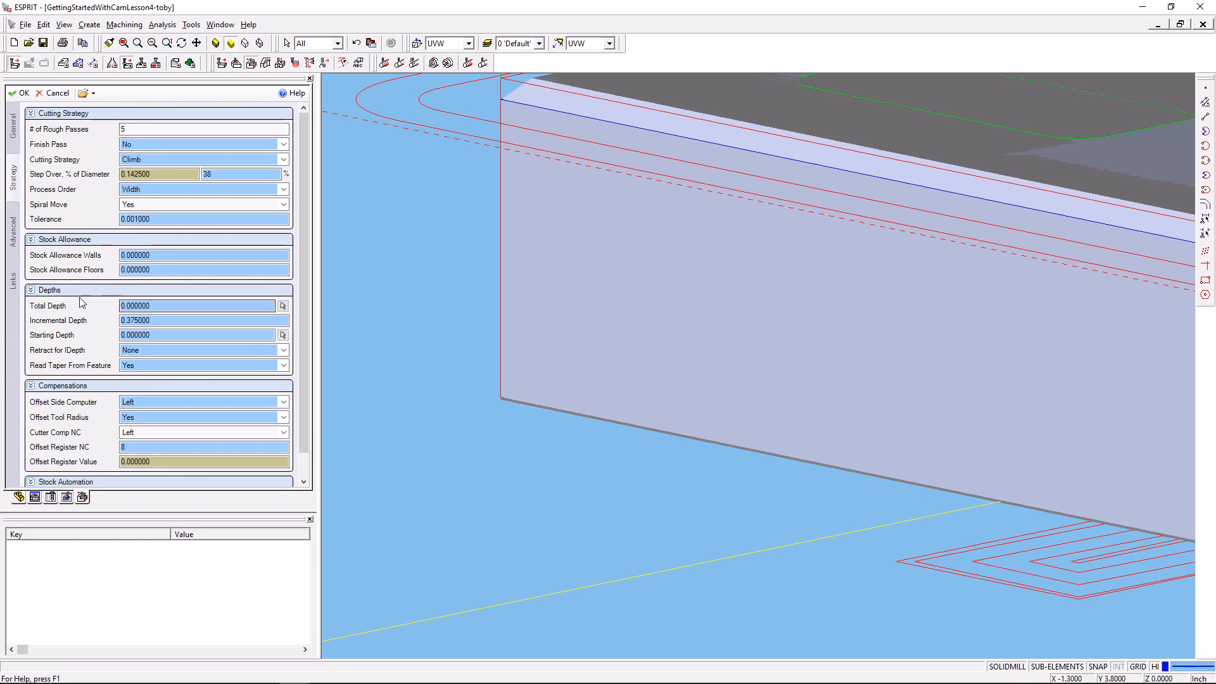
click(138, 306)
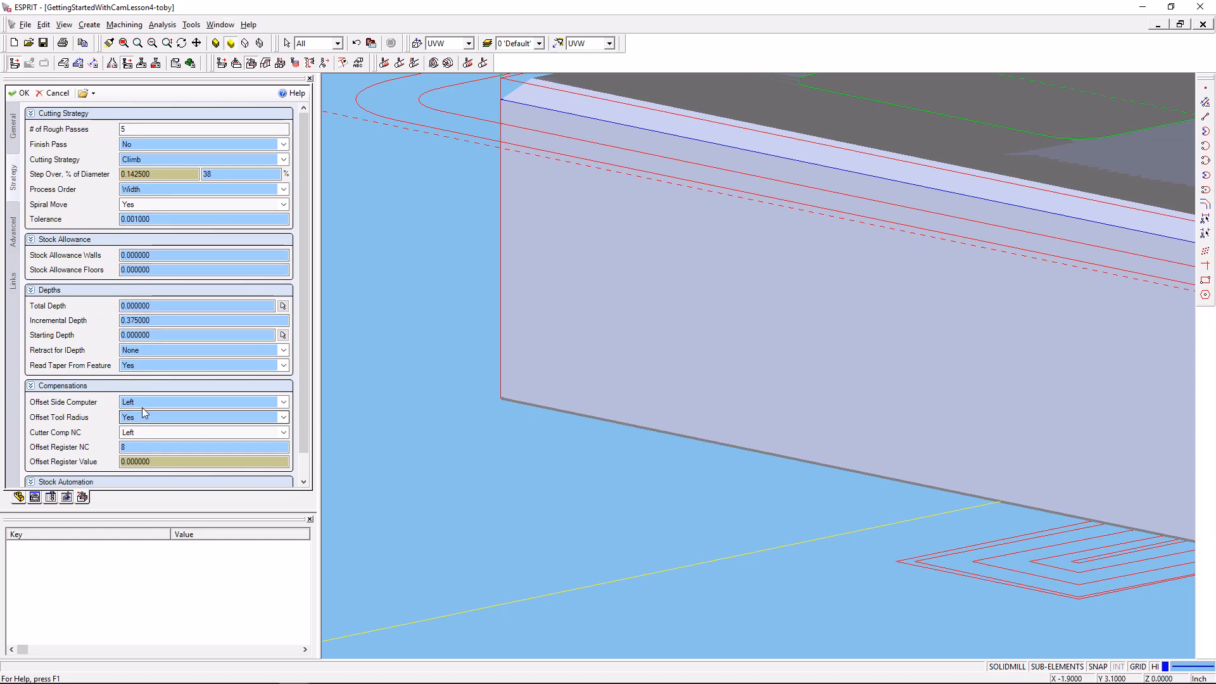
scroll(158, 396, down, 1)
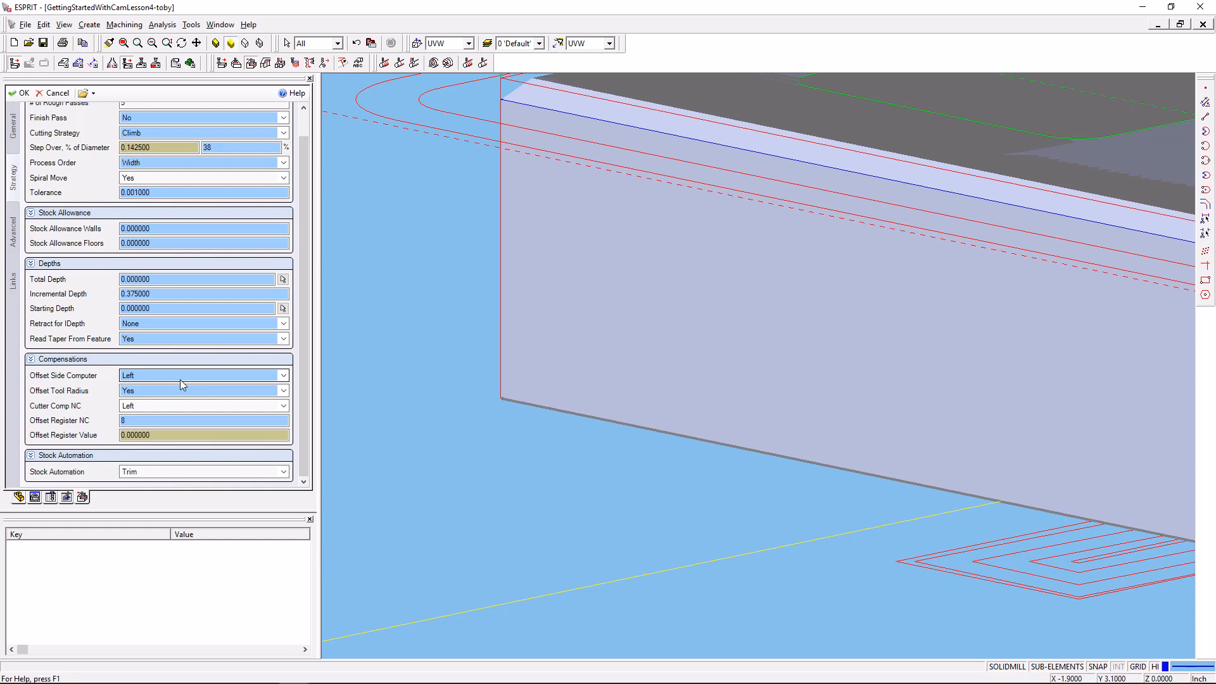
click(132, 405)
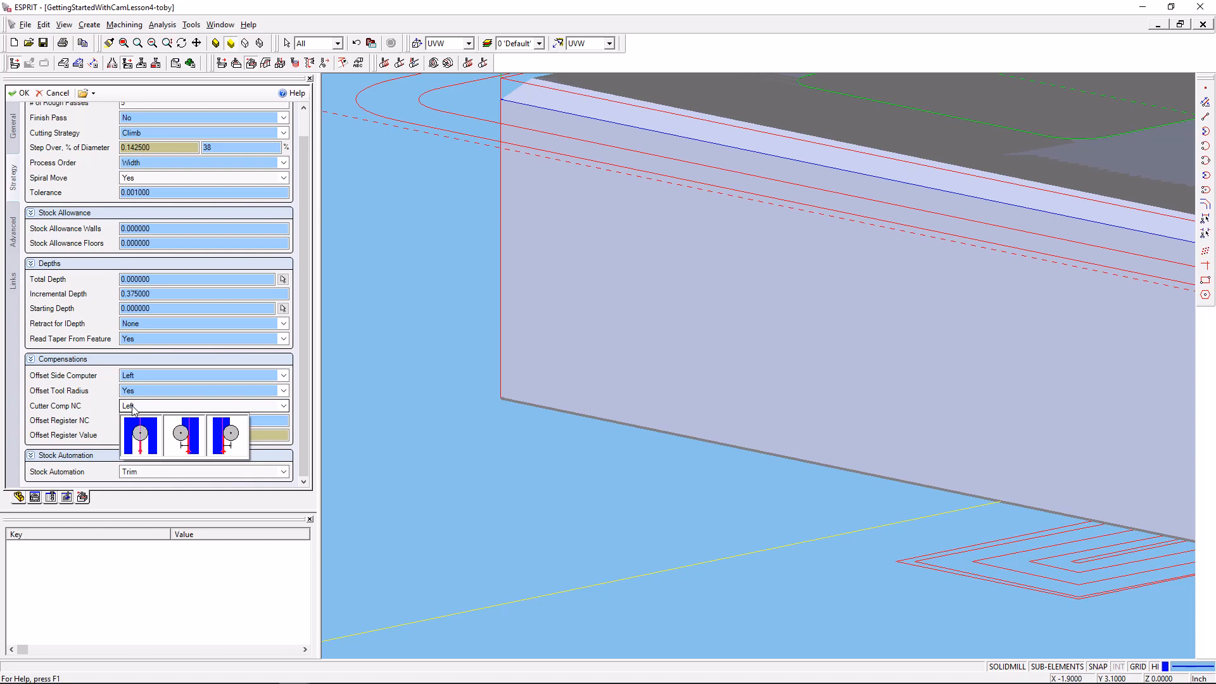
click(142, 436)
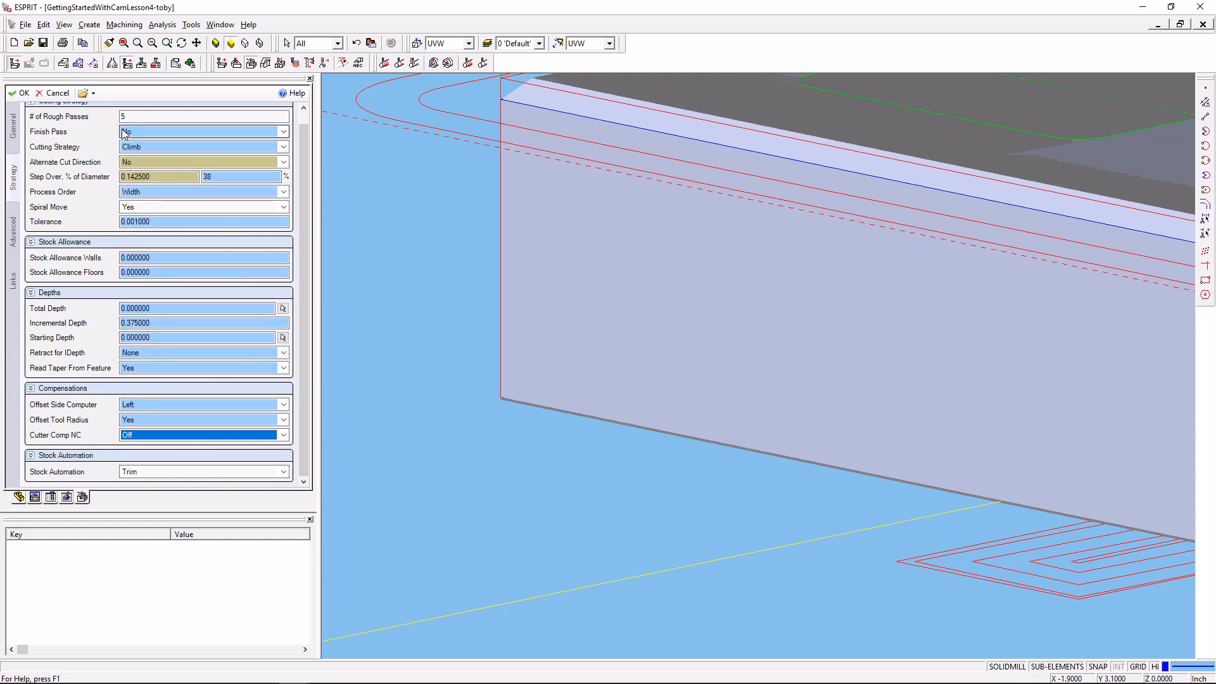
scroll(122, 140, up, 1)
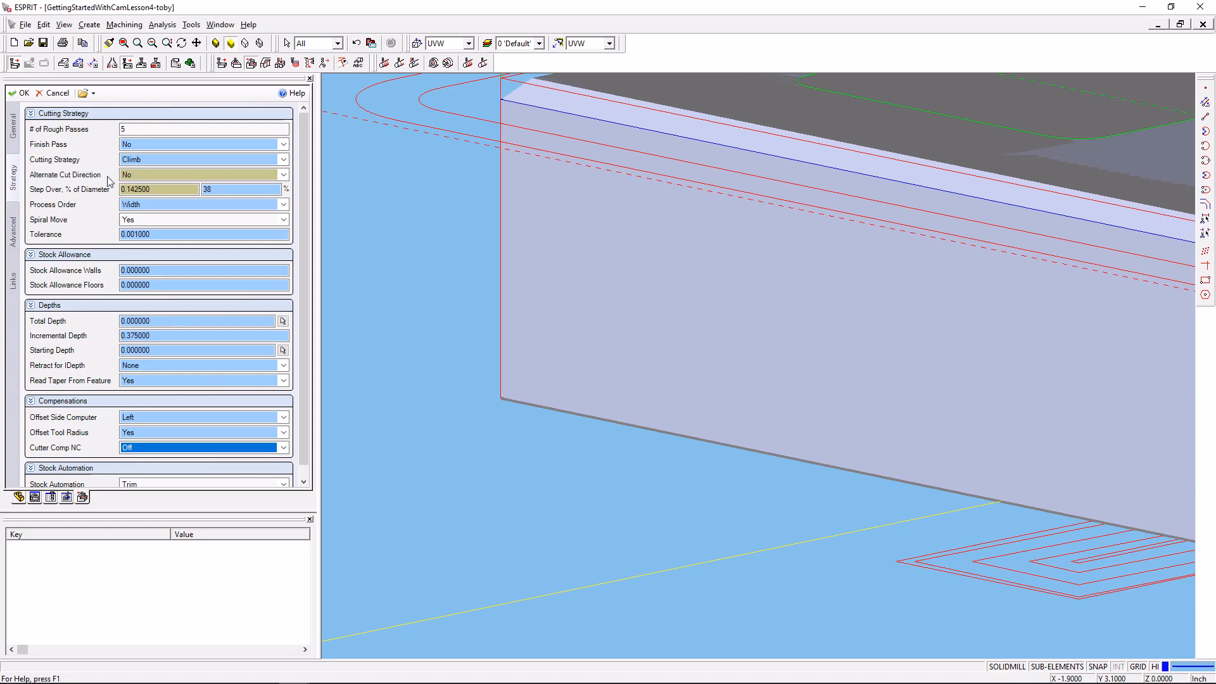
Review the advanced and link settings and generate the contouring toolpath around the part's base.
click(16, 241)
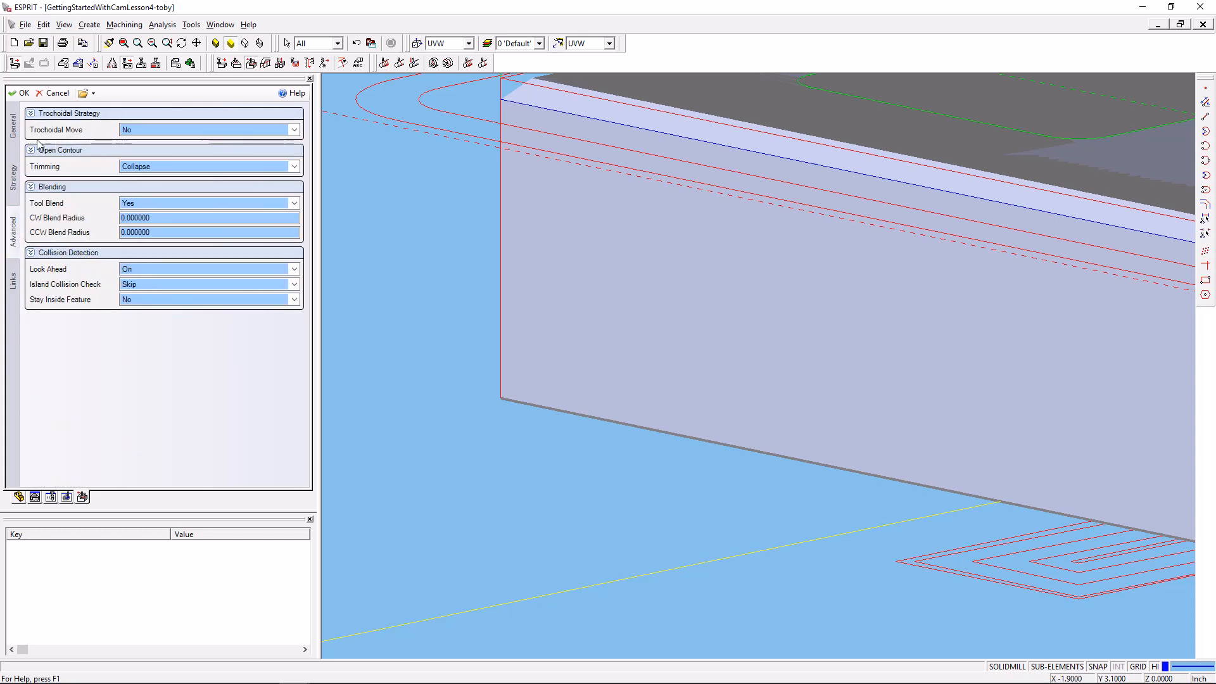
click(14, 287)
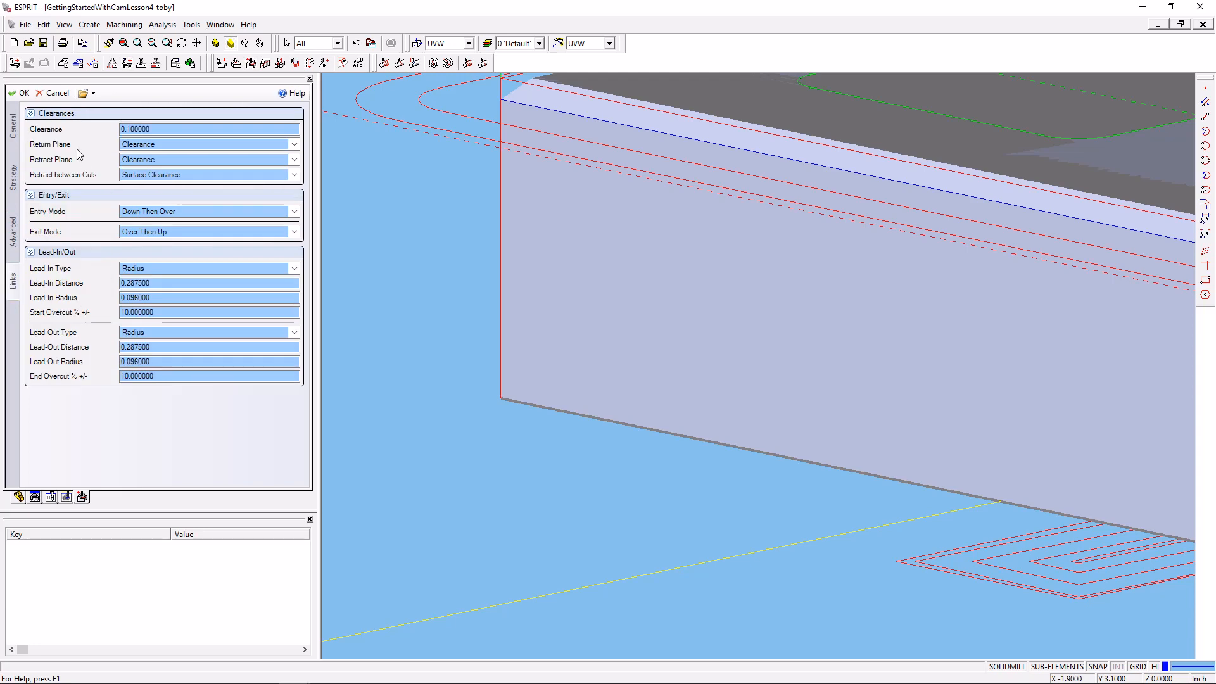
click(22, 92)
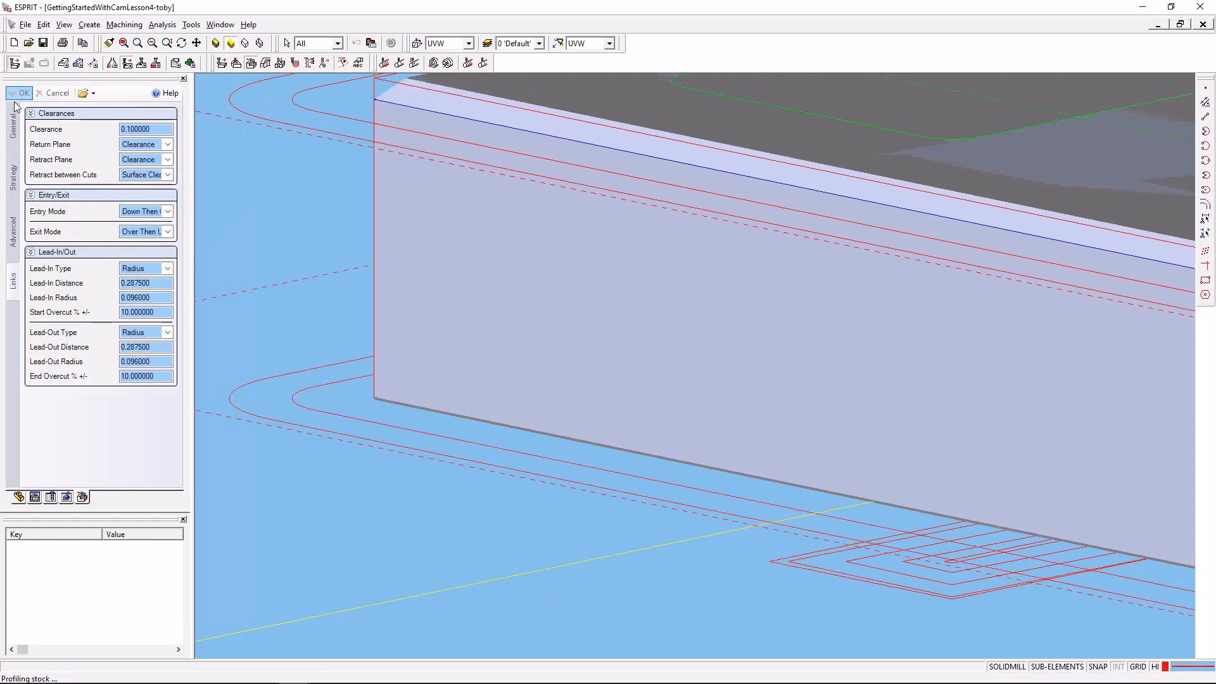
scroll(369, 254, down, 6)
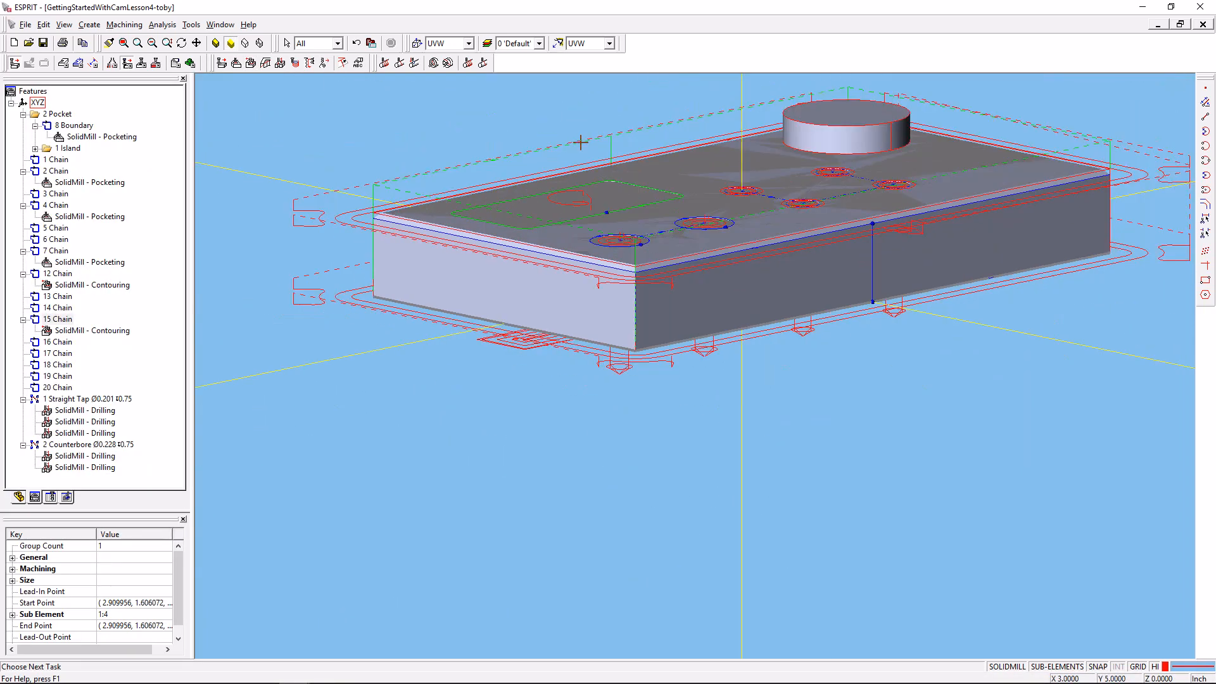
middle_drag(581, 142, 570, 207)
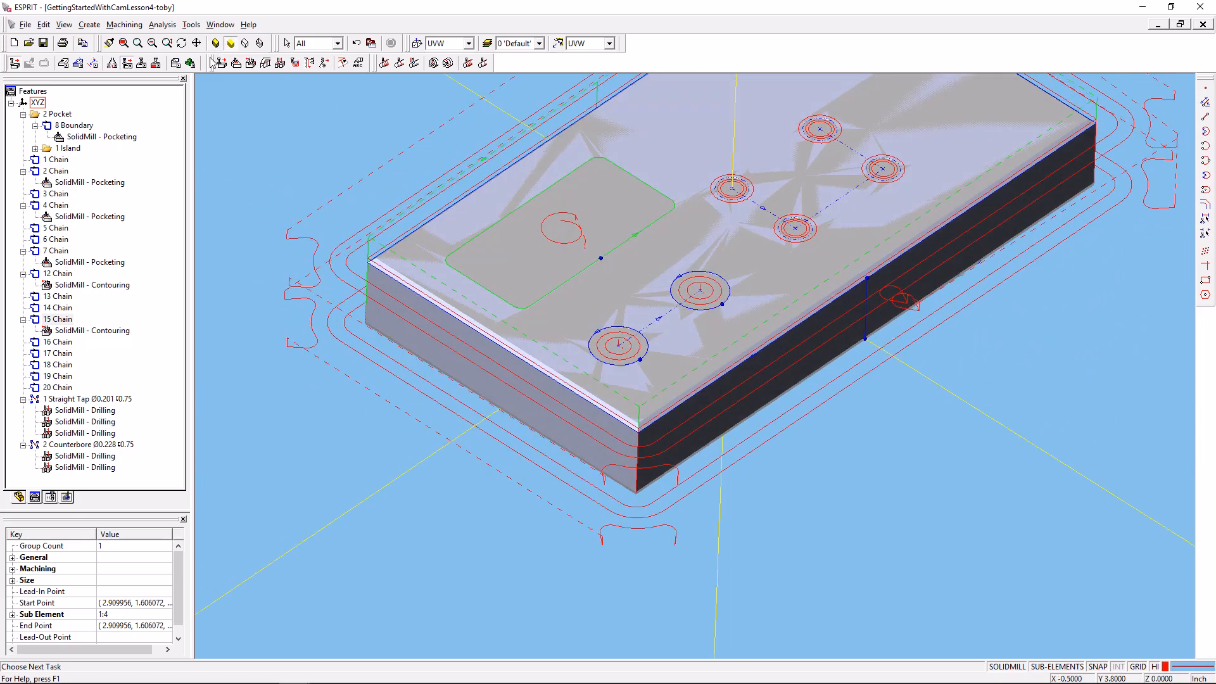
Simulate the machining, inspect the cut stock from above and below, and stop the simulation.
click(191, 63)
click(282, 63)
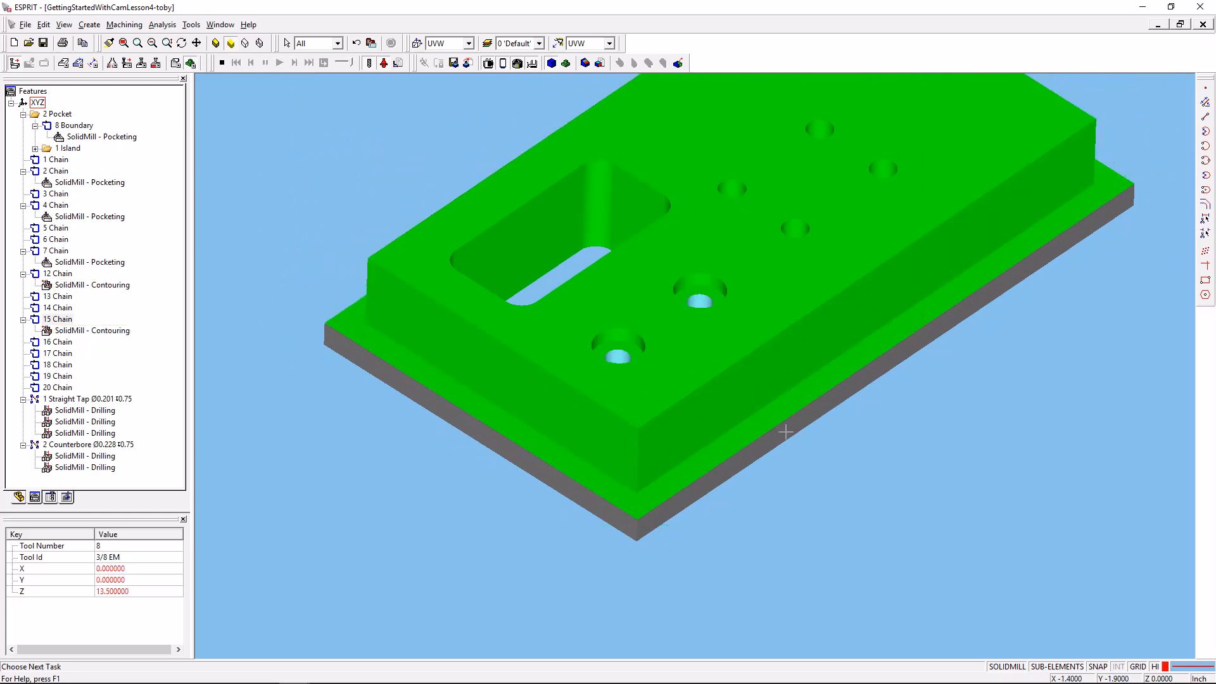
middle_drag(822, 488, 757, 440)
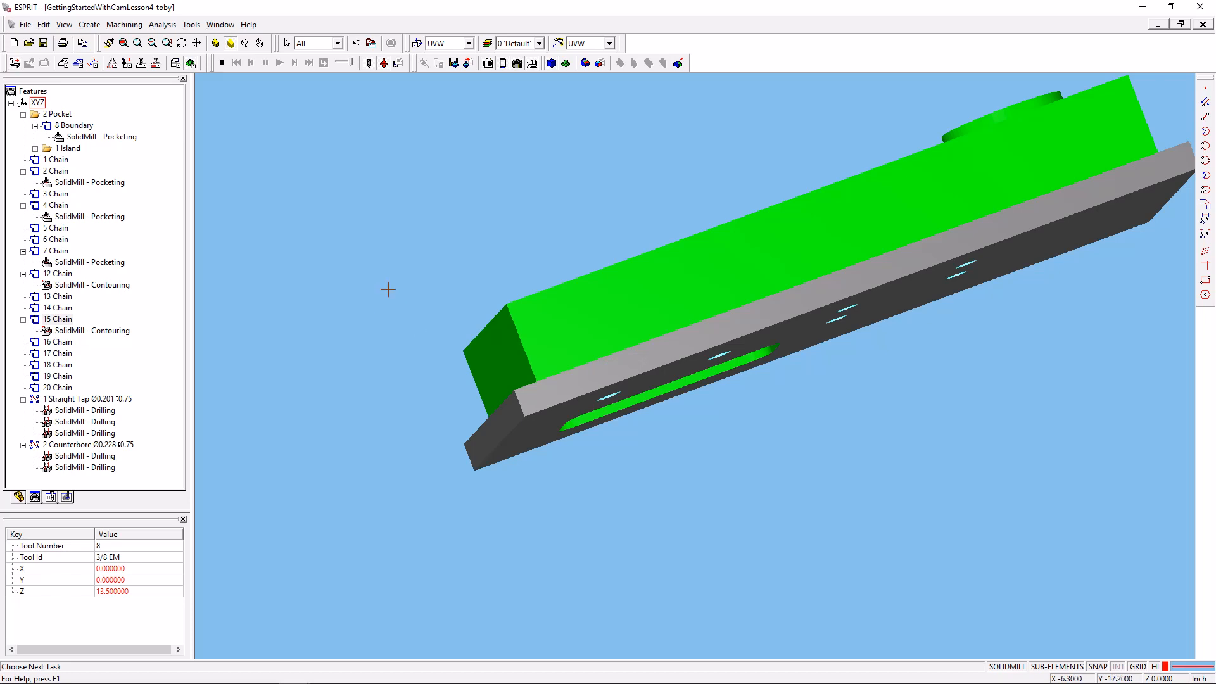
click(221, 65)
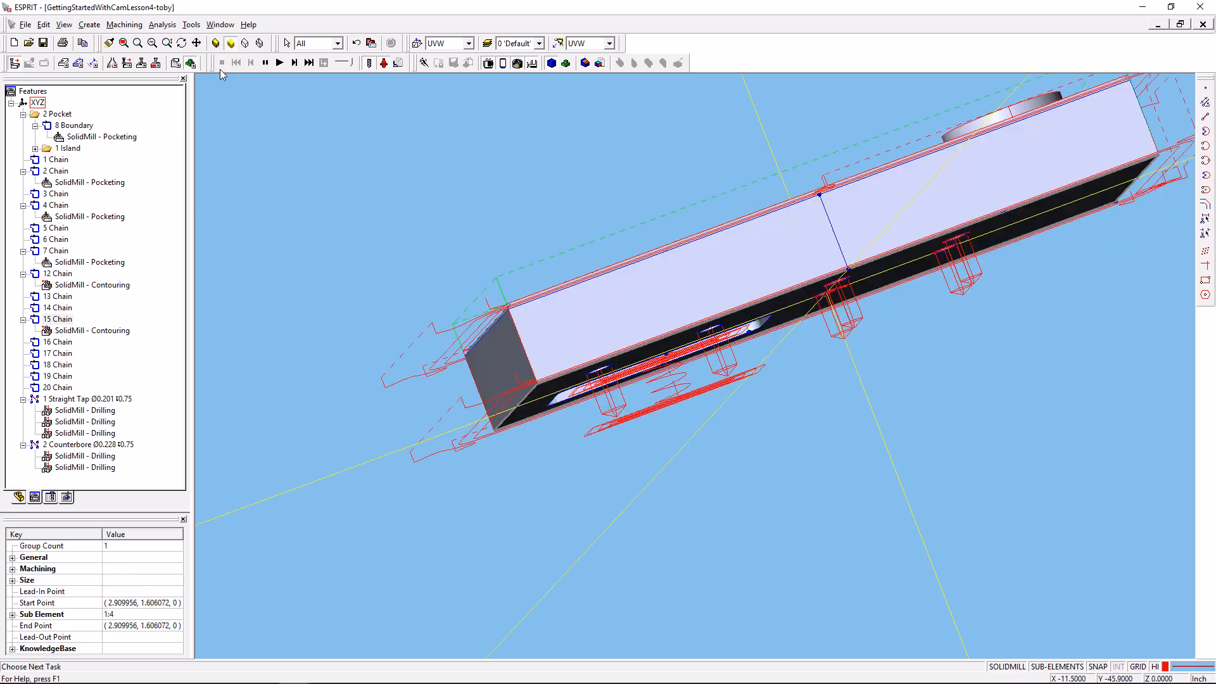